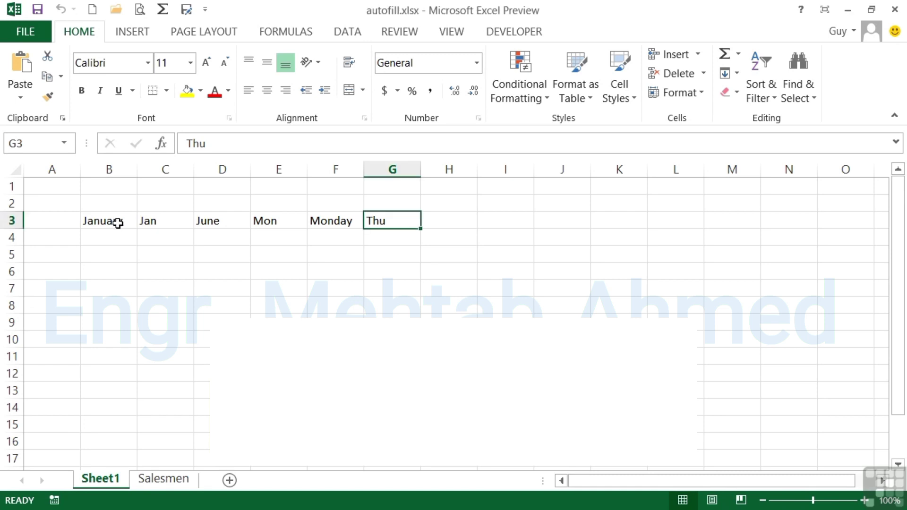
Step: AutoFill the month series down from January in B3 to row 13, Jan in C3 to row 15, and June in D3 to row 13
click(117, 222)
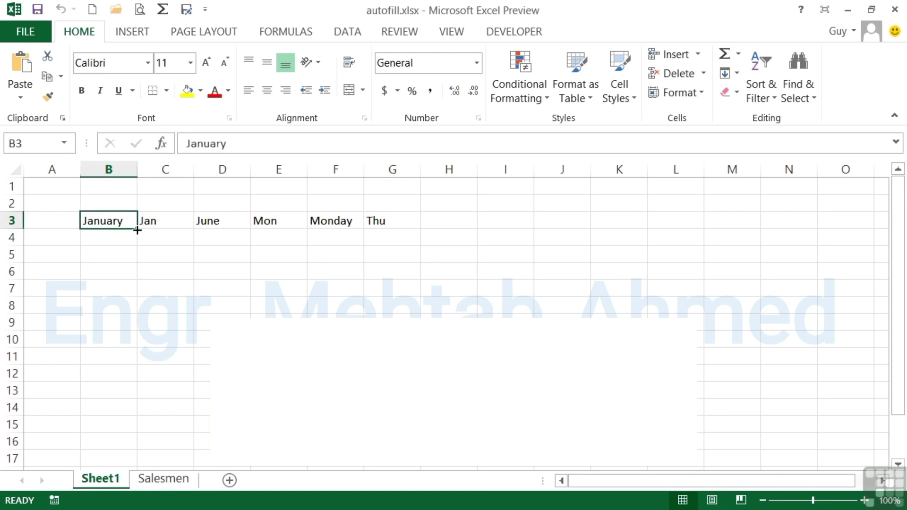
drag(137, 229, 127, 392)
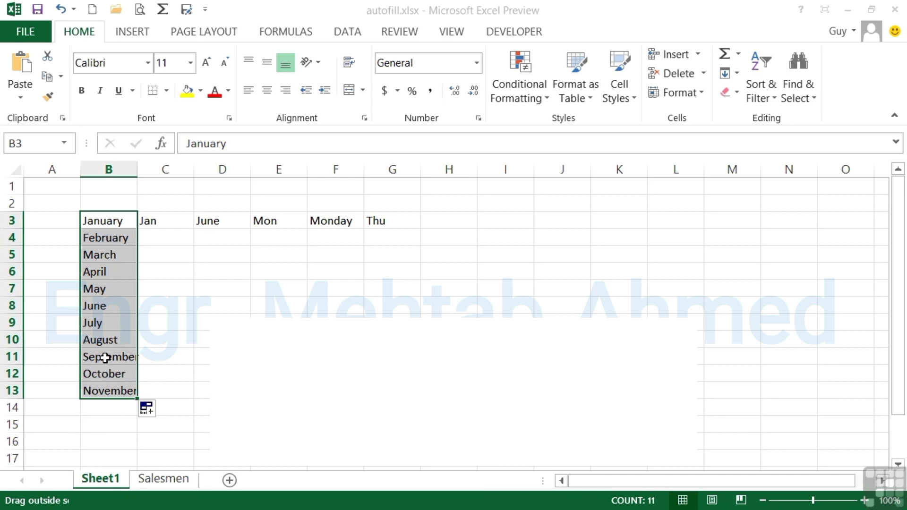
click(171, 222)
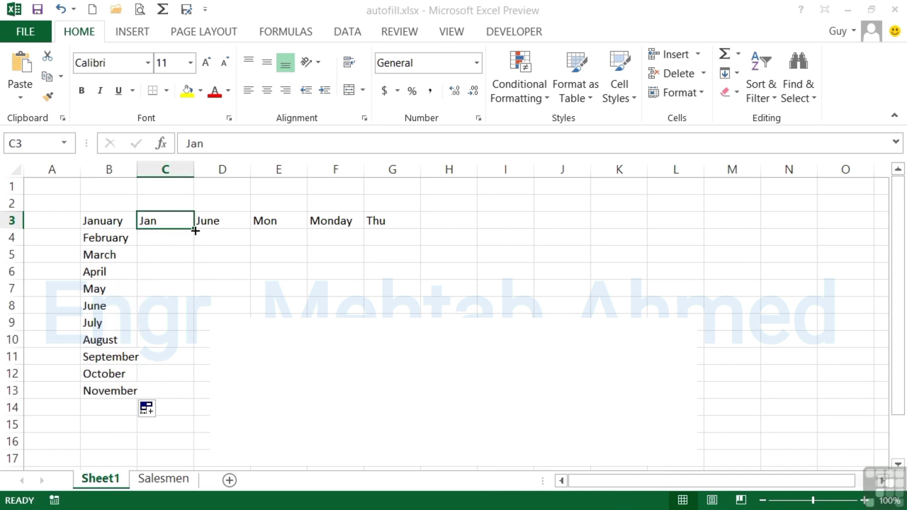
drag(194, 230, 176, 434)
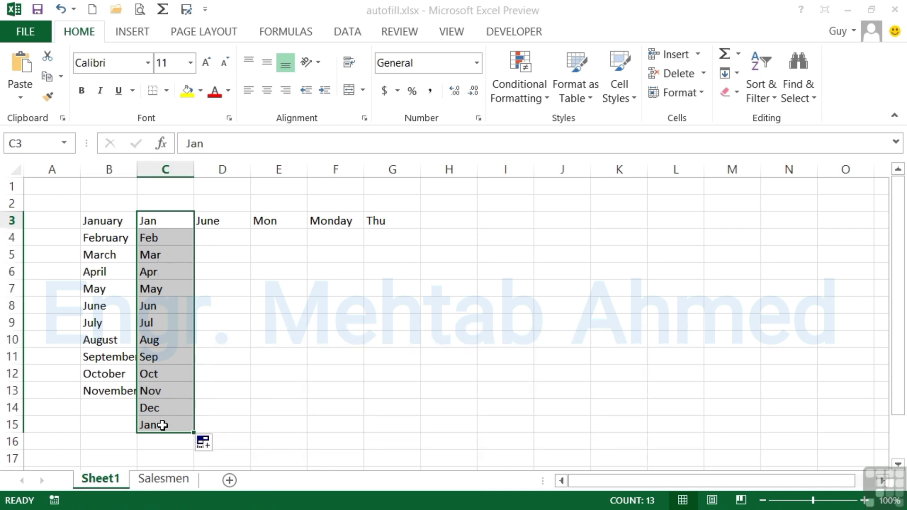
click(222, 221)
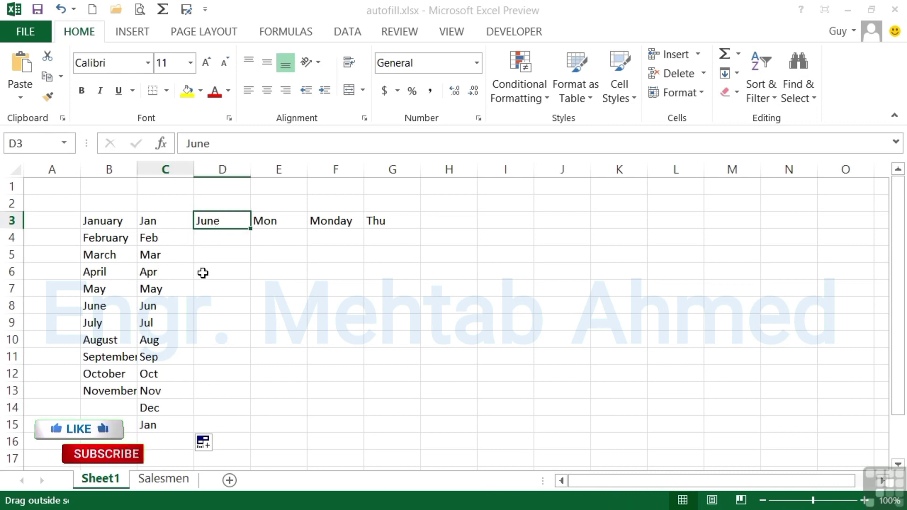
drag(251, 228, 237, 394)
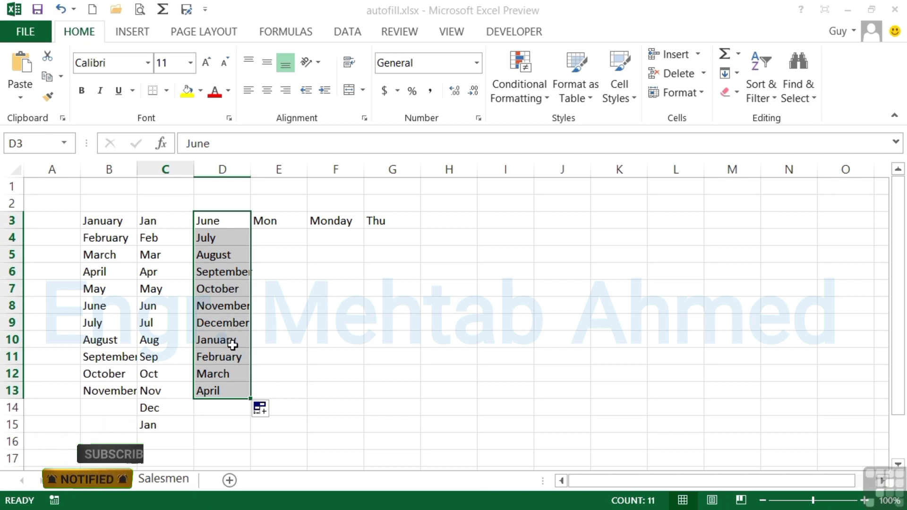
Step: AutoFill the weekday series down from Mon in E3 to row 13, Monday in F3 to row 15, and Thu in G3 to row 13
click(279, 221)
drag(307, 228, 293, 401)
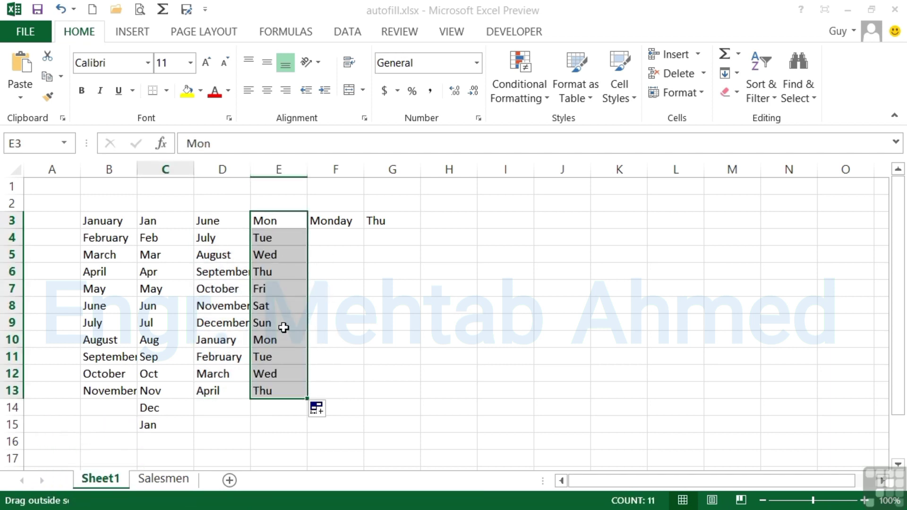
click(349, 223)
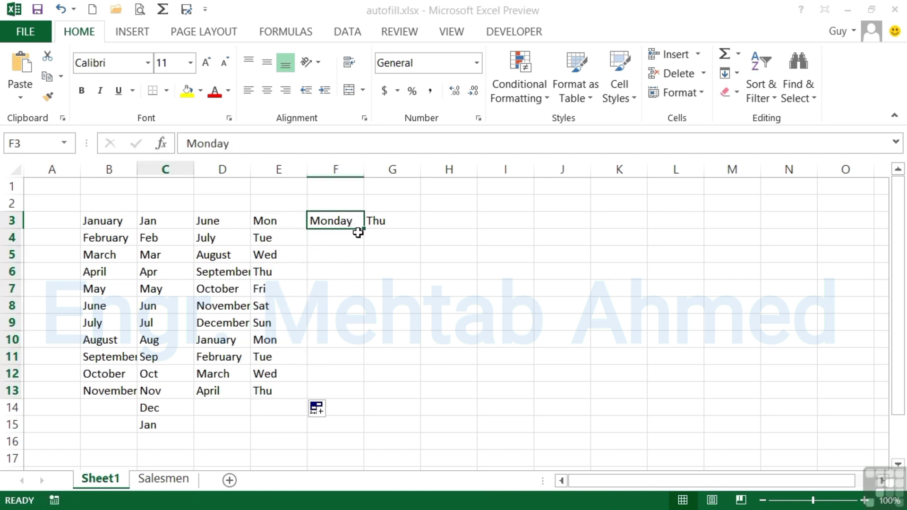
drag(364, 229, 357, 425)
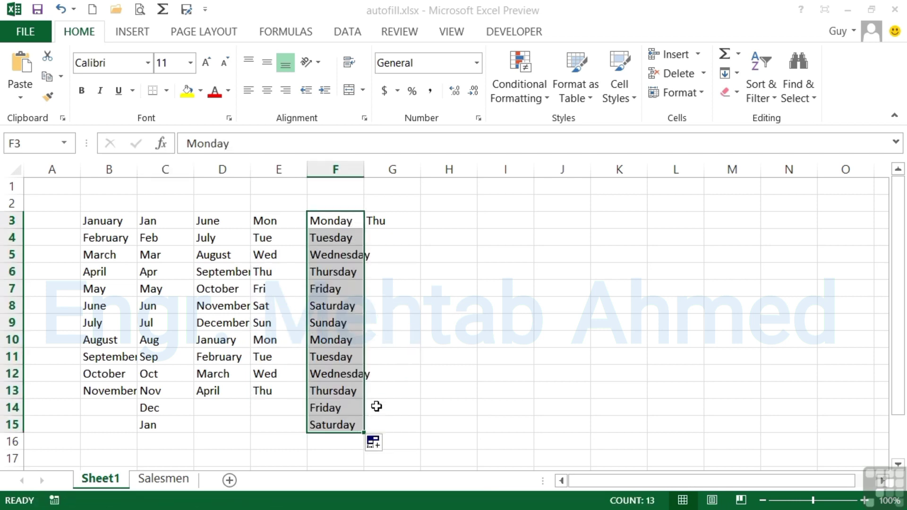
key(Right)
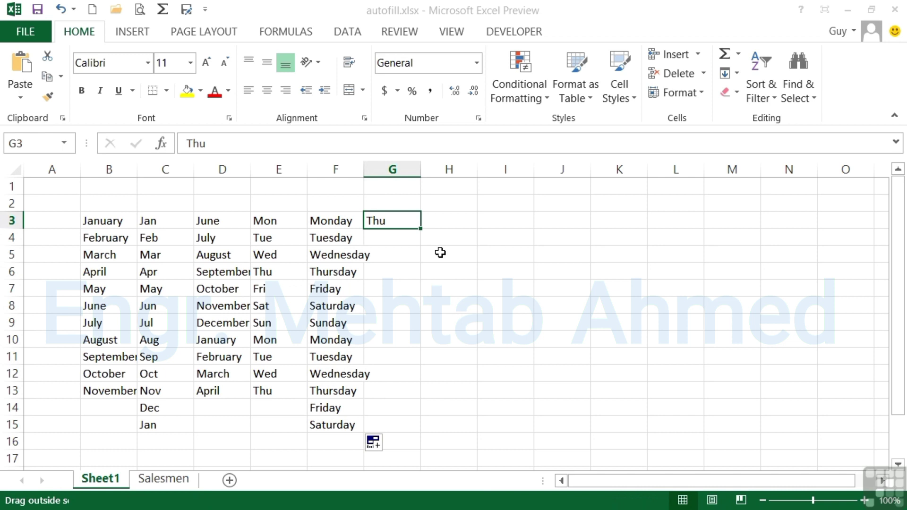
drag(420, 230, 419, 393)
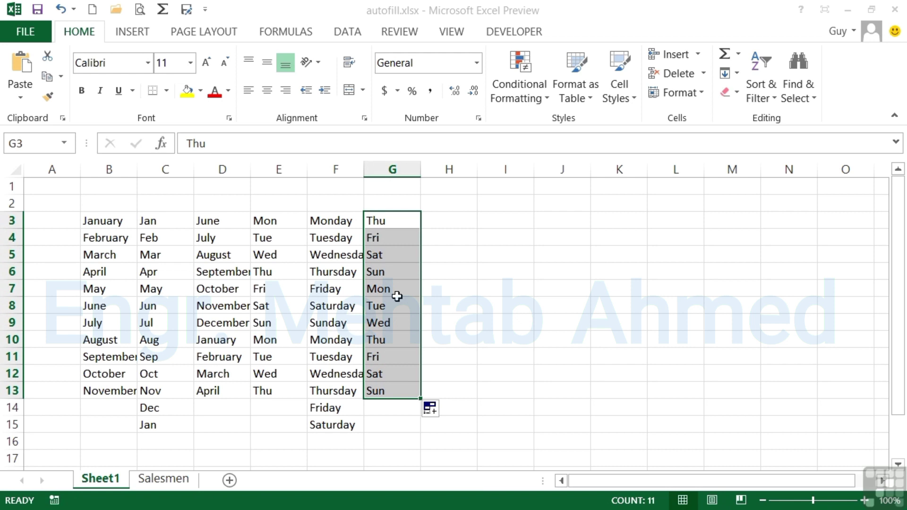
click(450, 221)
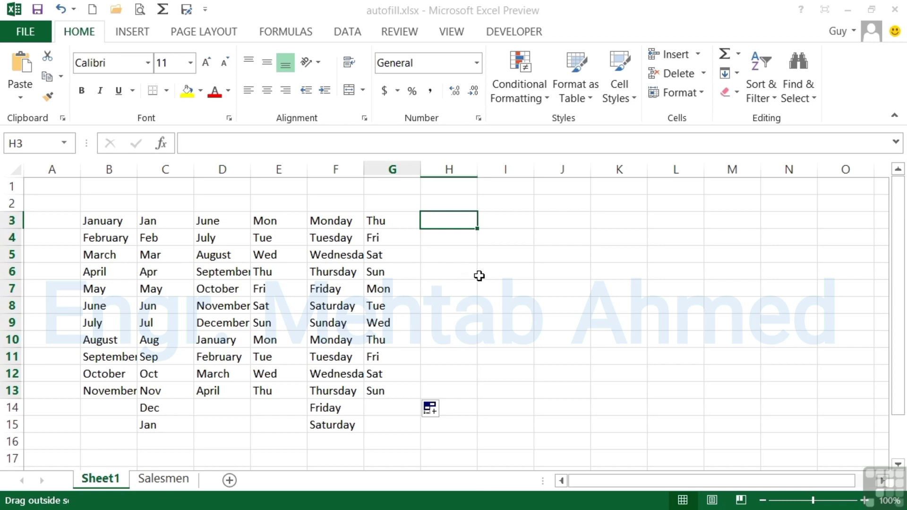
Step: Open the custom lists editor from the advanced Excel options and move its dialog aside
click(38, 33)
click(33, 384)
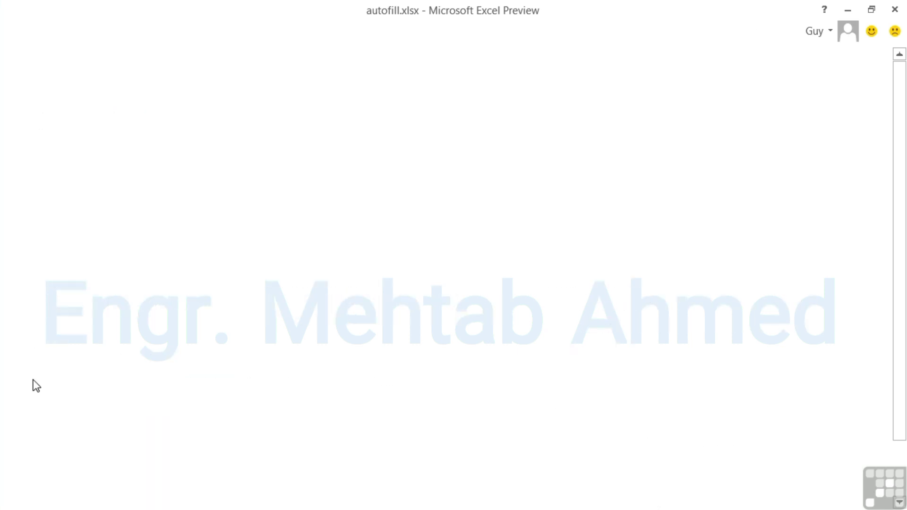
click(156, 163)
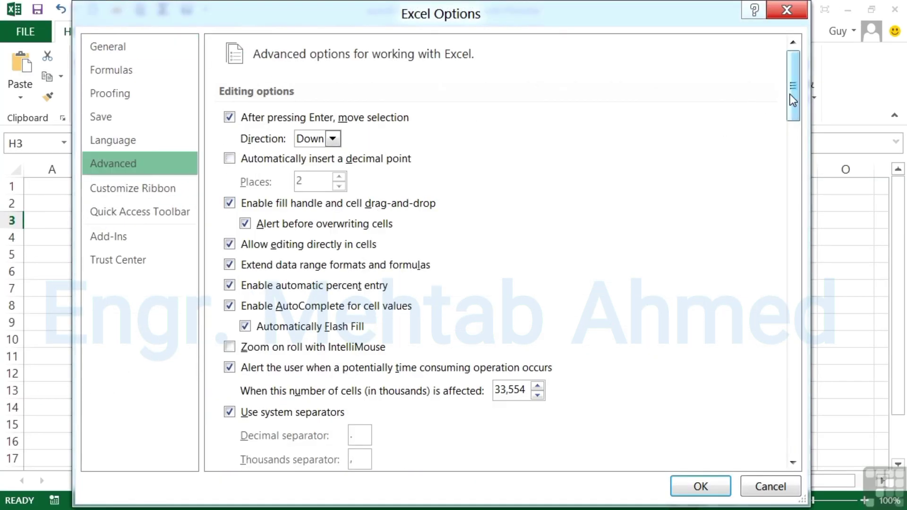
drag(792, 89, 784, 444)
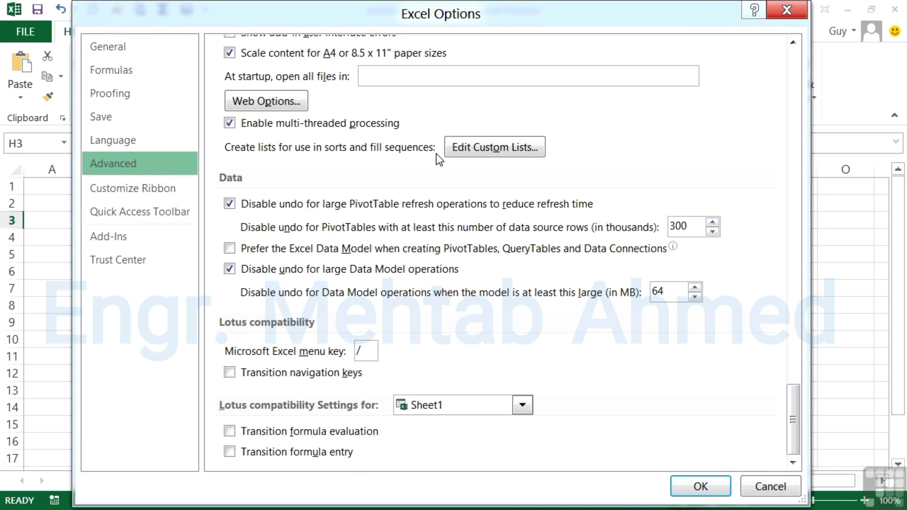
click(471, 149)
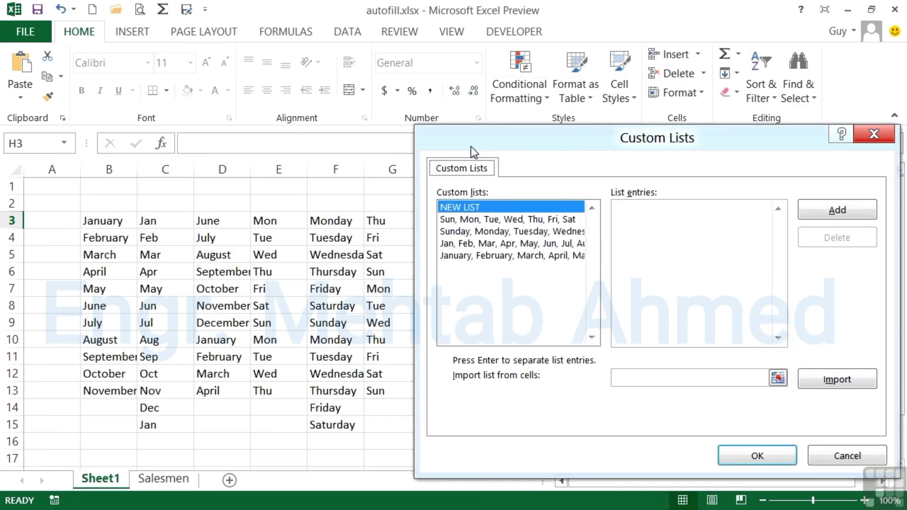
drag(652, 138, 584, 126)
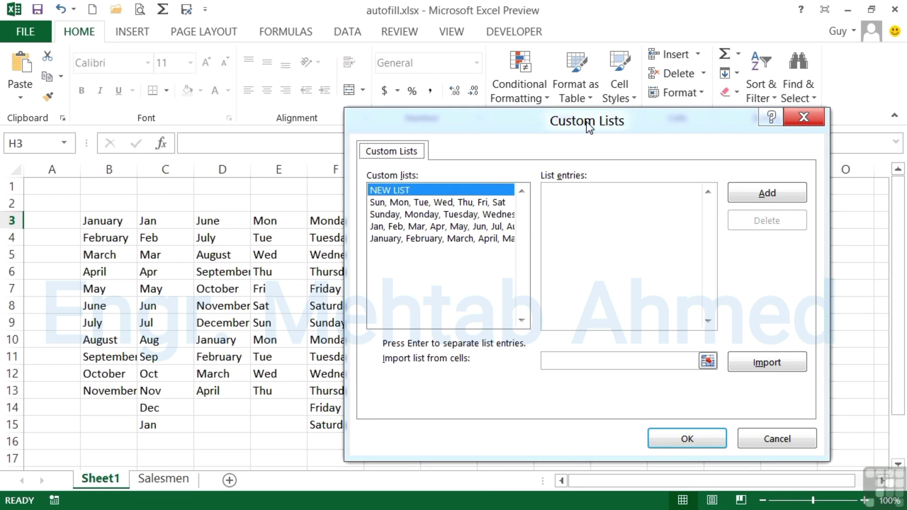
Step: Add a custom list with the entries Personnel, Sales, Warehousing, Transport and Admin, and confirm the options
click(402, 192)
text(Personnel )
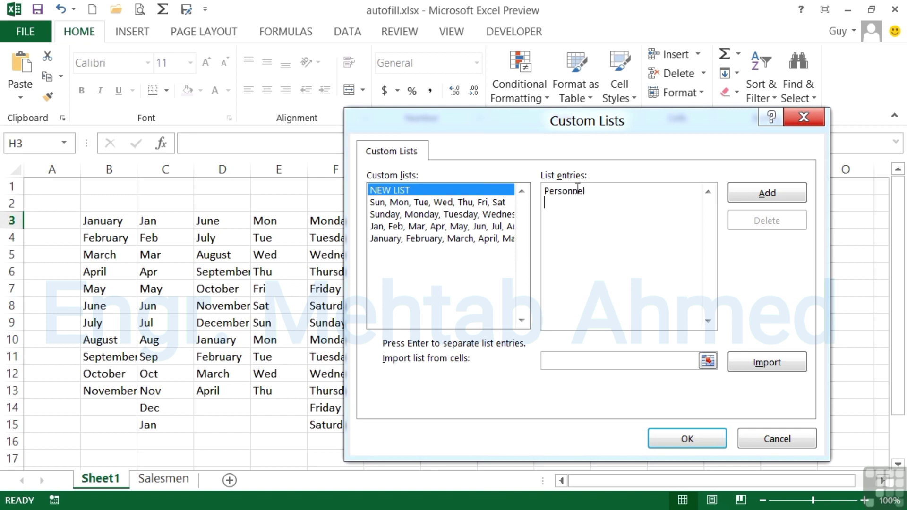
text(Sales)
key(Return)
text(Warehousing)
key(Return)
text(TR)
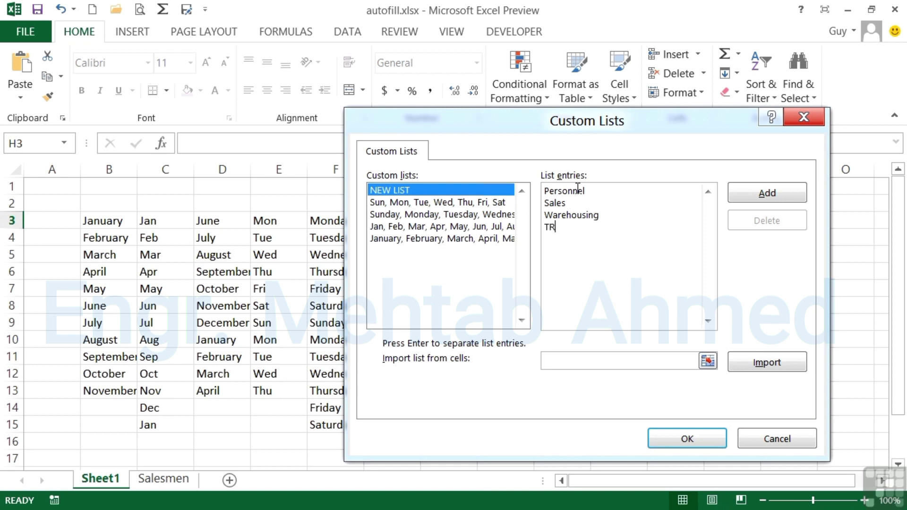
text(ansport)
key(Return)
text(Admin)
key(BackSpace)
text(r)
click(753, 194)
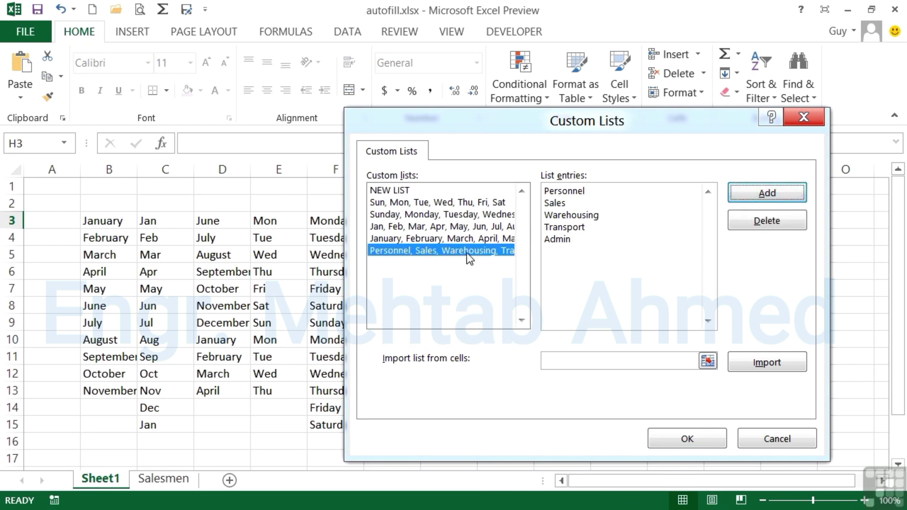
click(680, 440)
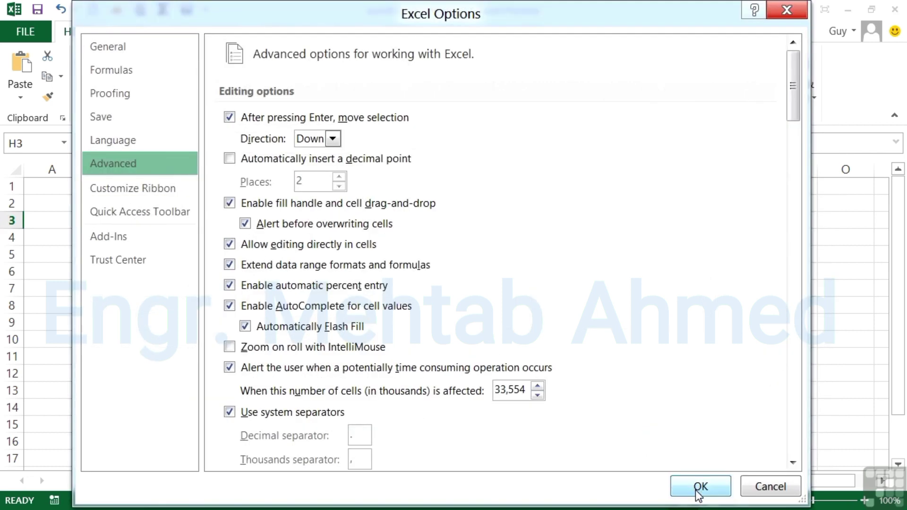
click(698, 491)
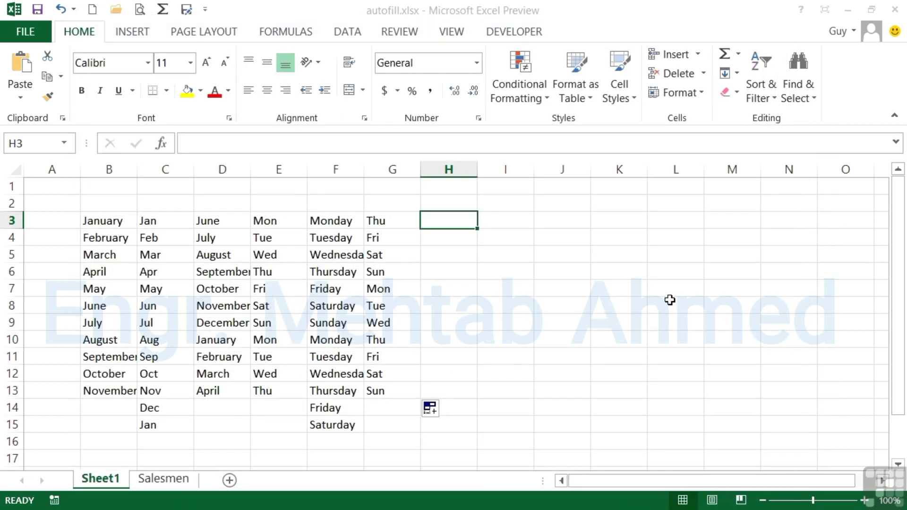
Step: Enter ADMIN in cell I3 and AutoFill the custom list down to I12
click(529, 225)
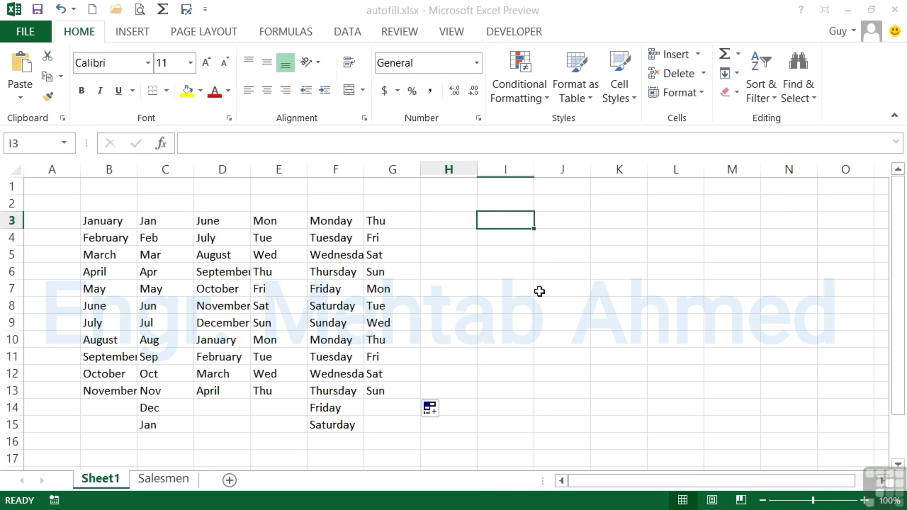
text(ADMIN)
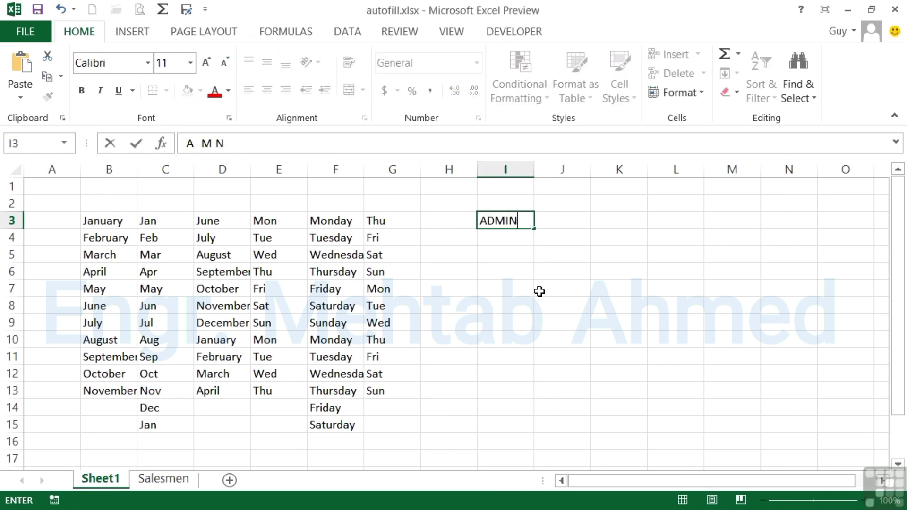
key(ctrl+Return)
drag(534, 228, 531, 368)
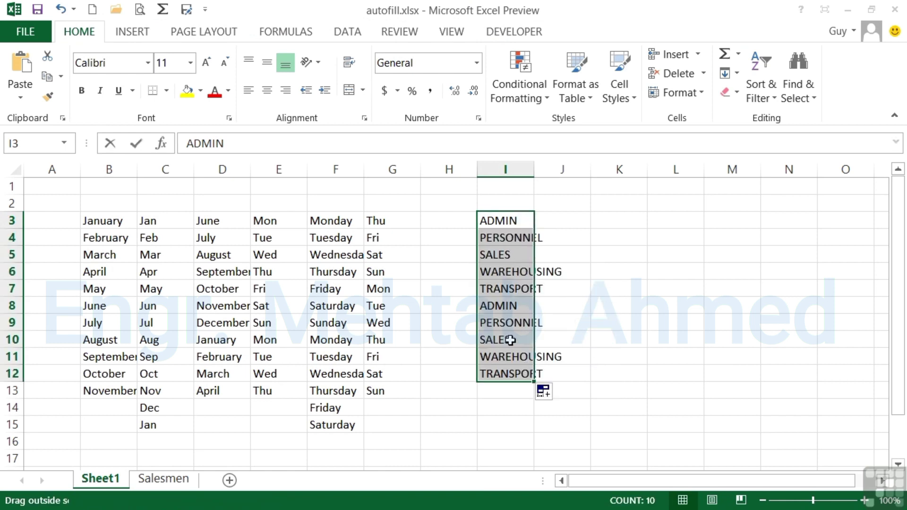
Step: Enter Admin in cell K3 and AutoFill the custom list down to K12
click(623, 221)
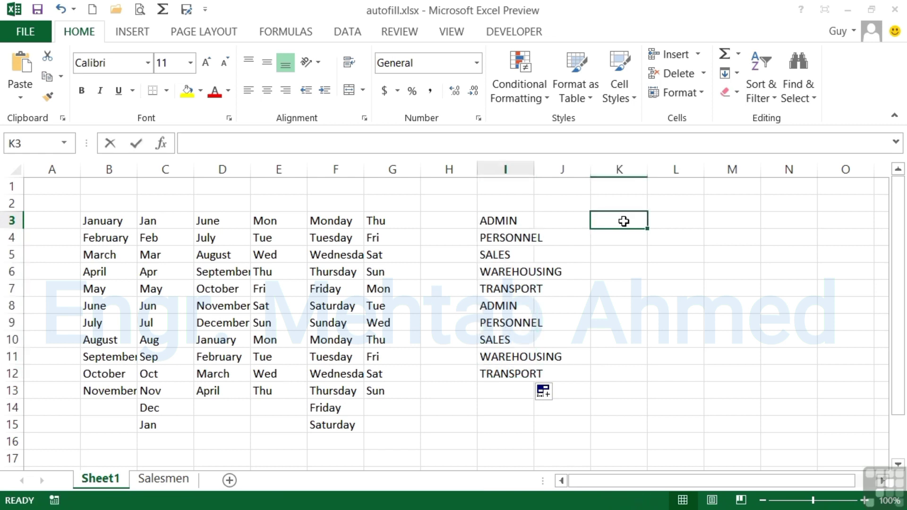
text(Admin)
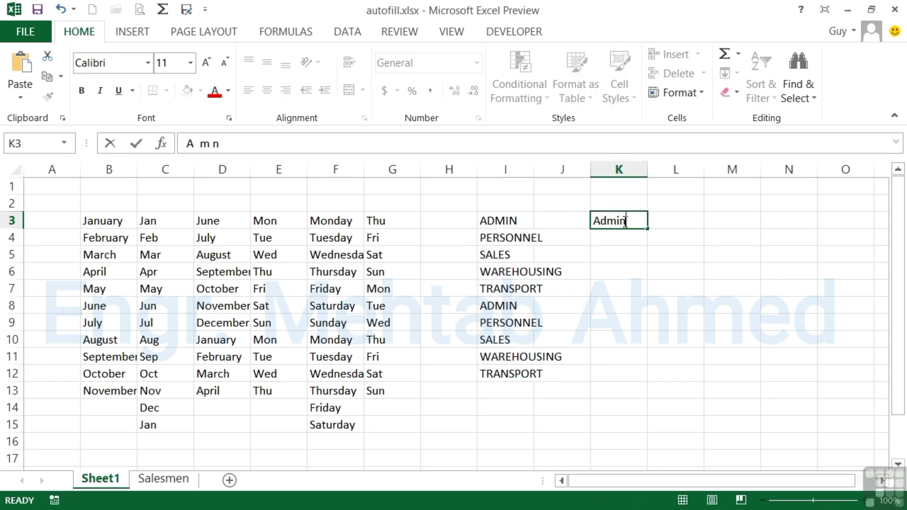
key(ctrl+Return)
drag(647, 228, 641, 386)
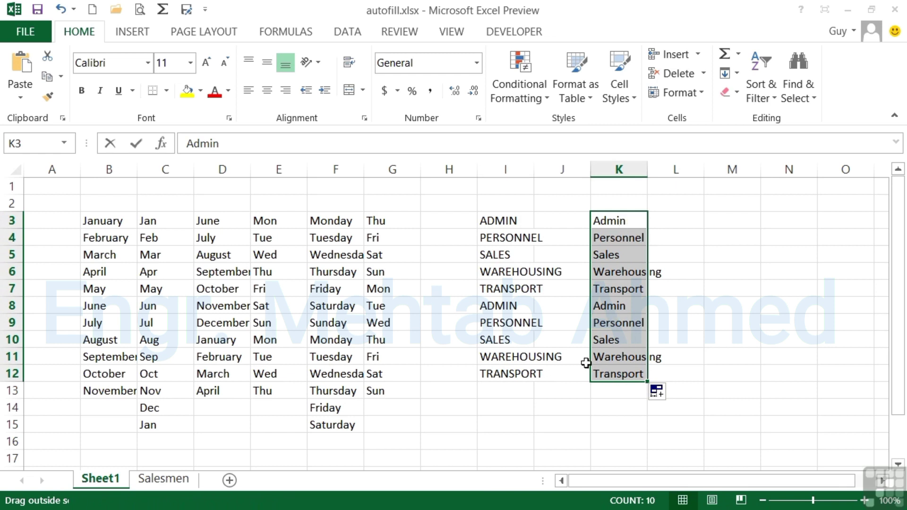
Step: Enter Sales in M3 and AutoFill it down to M11, and extend Transport from K12 across to O12
click(740, 220)
text(Sales)
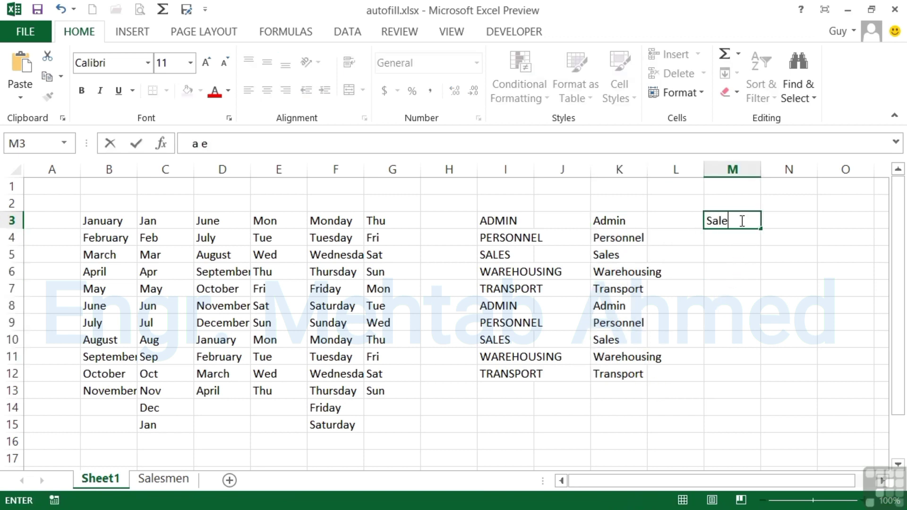
key(ctrl+Return)
drag(761, 229, 754, 364)
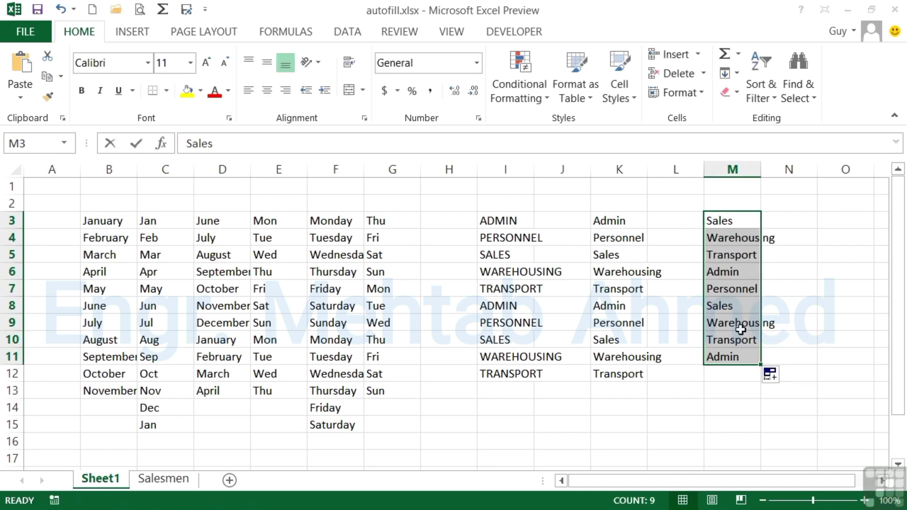
click(631, 376)
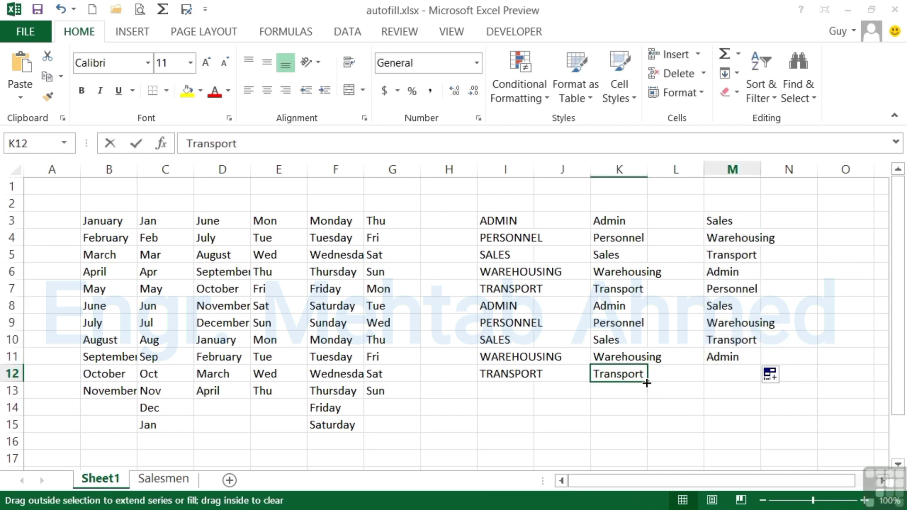
drag(656, 381, 846, 375)
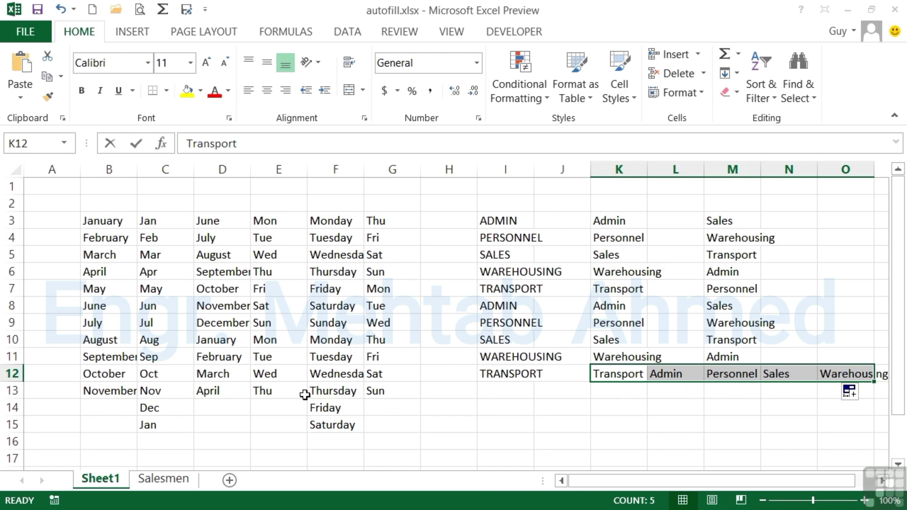
Step: Import the names in B3:B9 of the Salesmen sheet as a new custom list and confirm the options
click(166, 479)
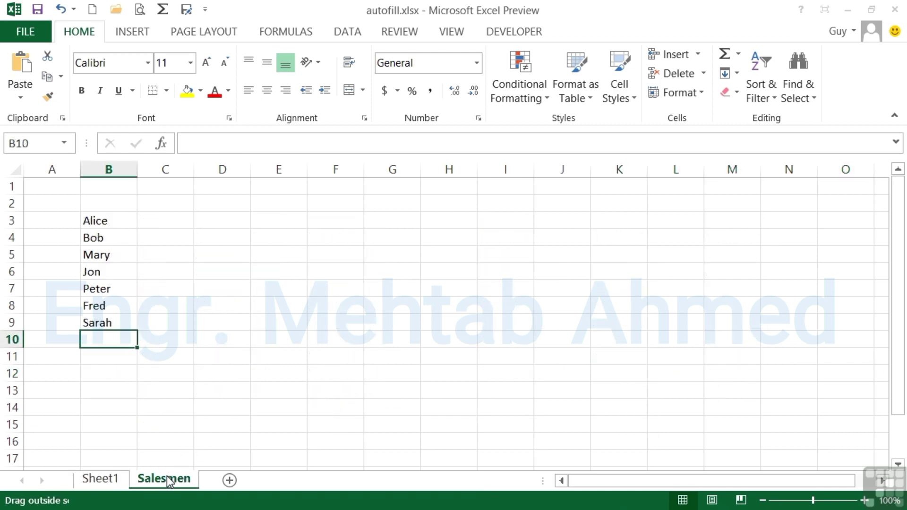
drag(105, 219, 98, 326)
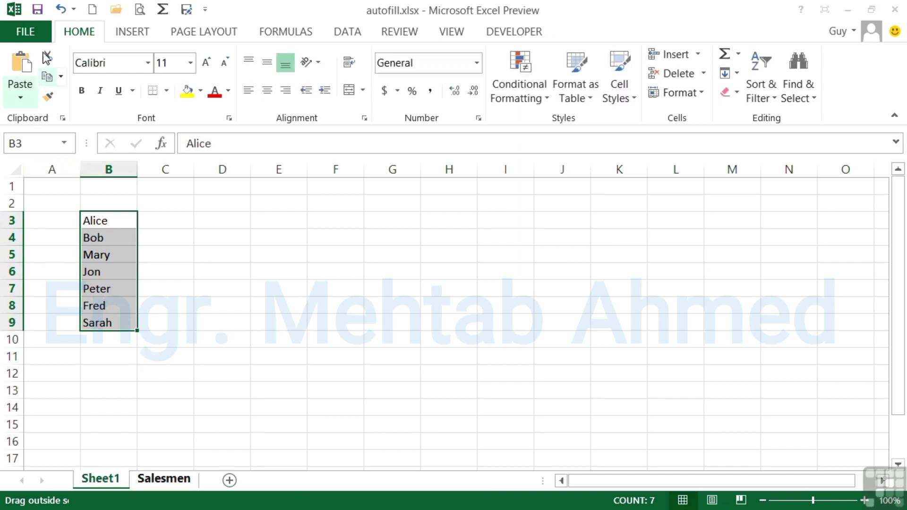
click(41, 30)
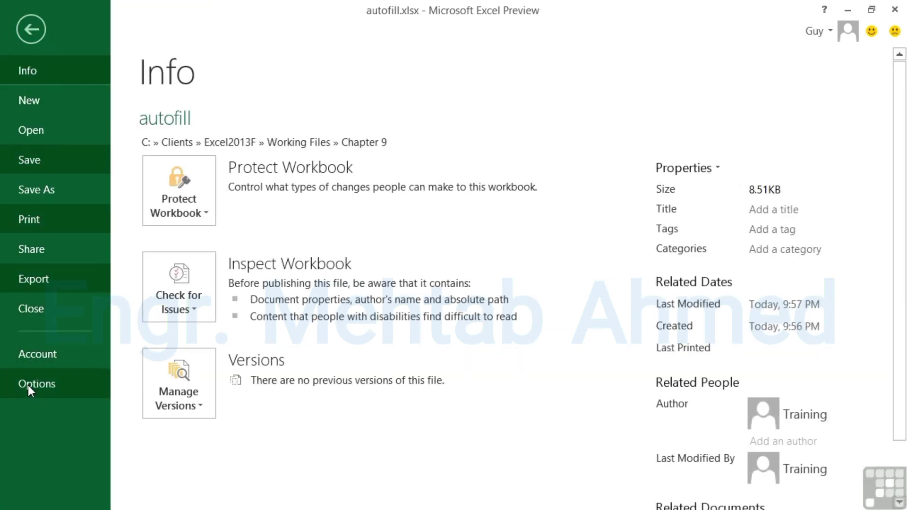
click(29, 384)
click(140, 163)
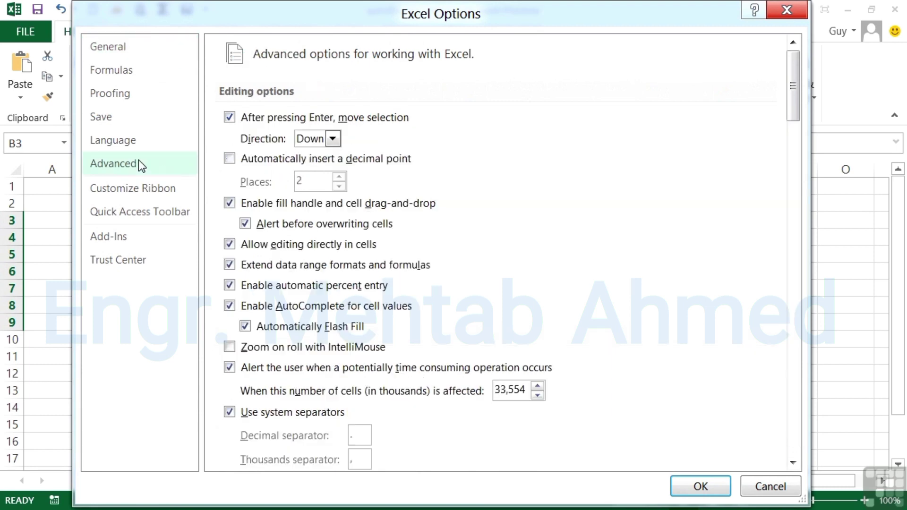
drag(795, 116, 795, 461)
click(484, 149)
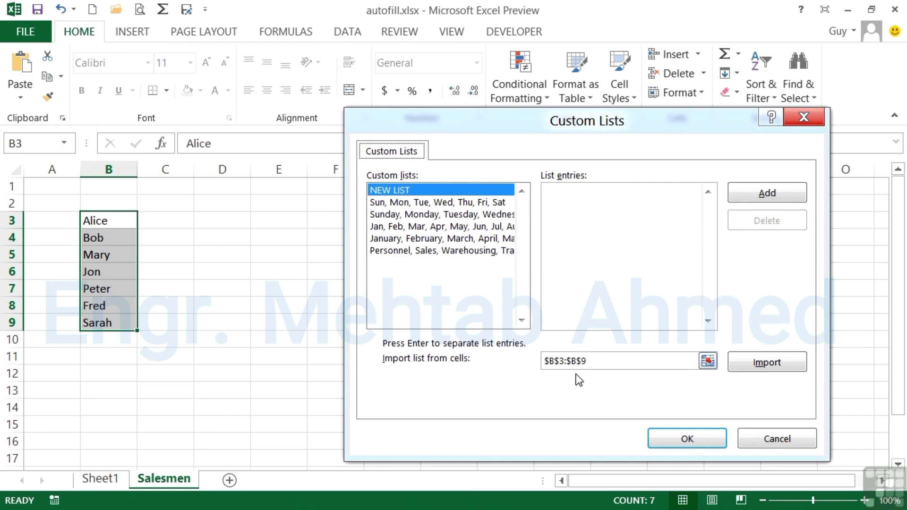
click(763, 367)
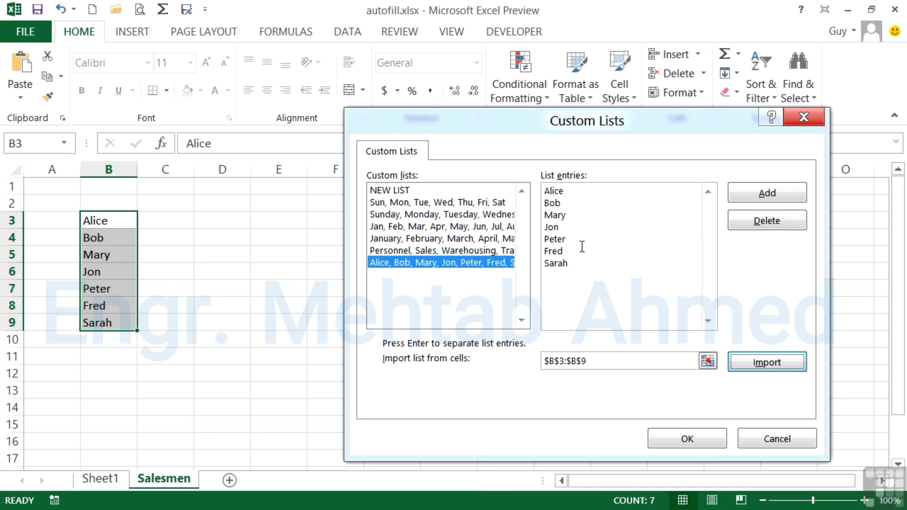
click(692, 441)
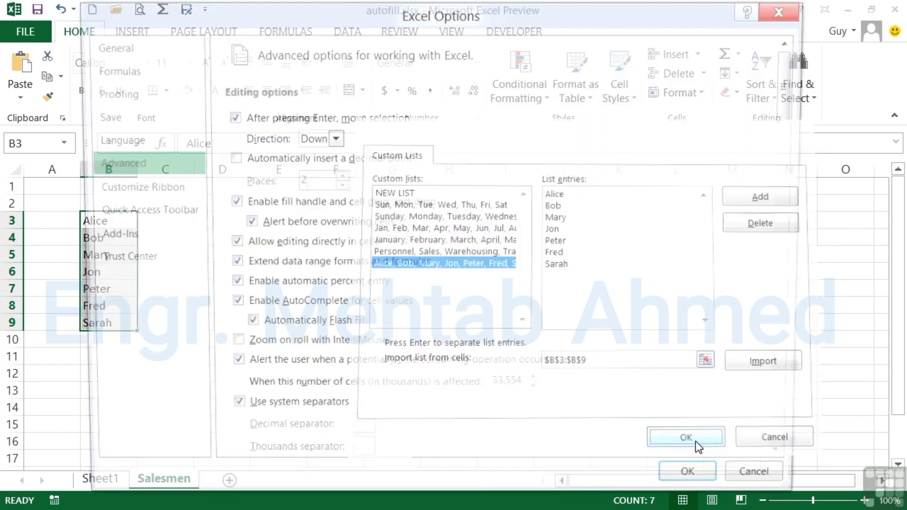
click(704, 485)
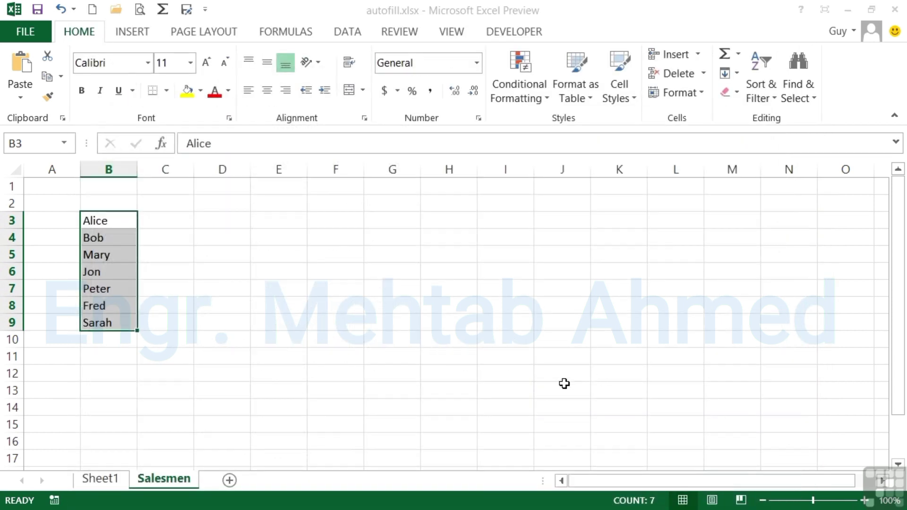
Step: Enter the fourth salesman's name from the list in J4 and AutoFill the custom list down to J14
click(564, 237)
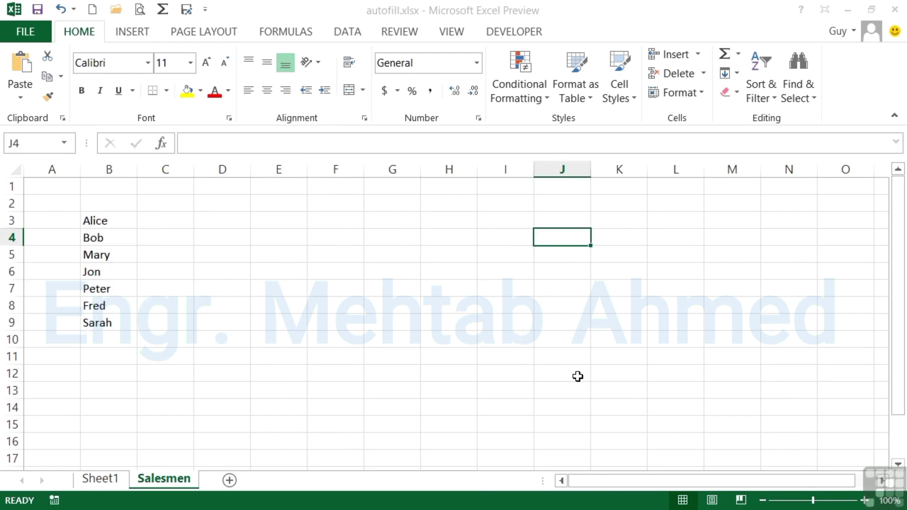
text(Jon)
key(ctrl+Return)
drag(591, 245, 564, 407)
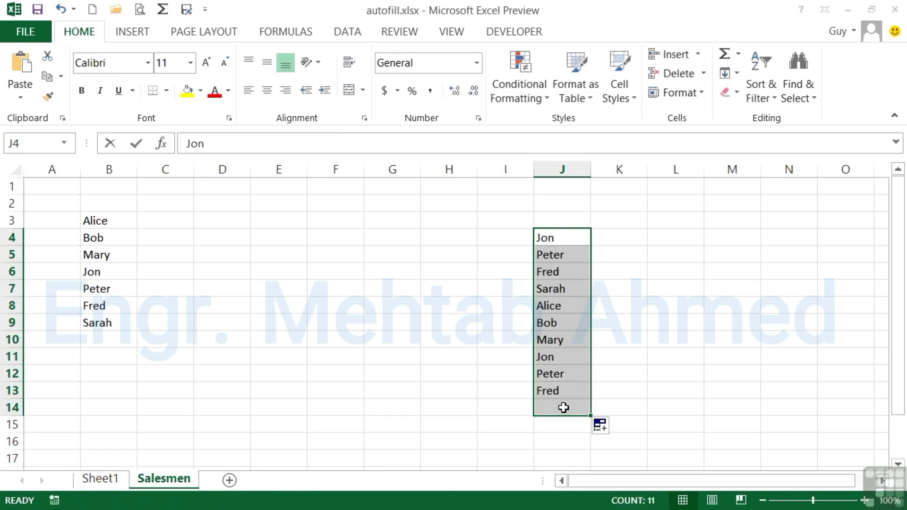
Step: AutoFill the name in J9 across to N9, and the name in J12 backwards to F12
click(571, 321)
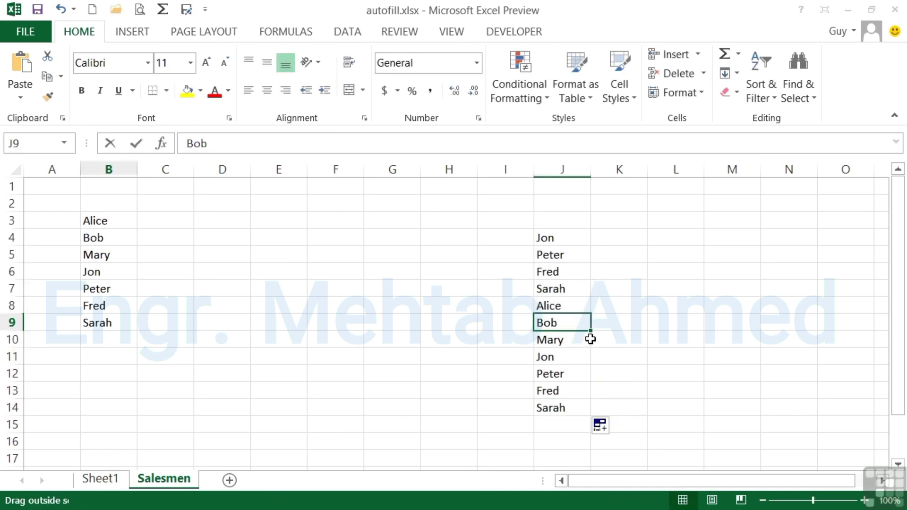
drag(591, 329, 800, 324)
click(562, 373)
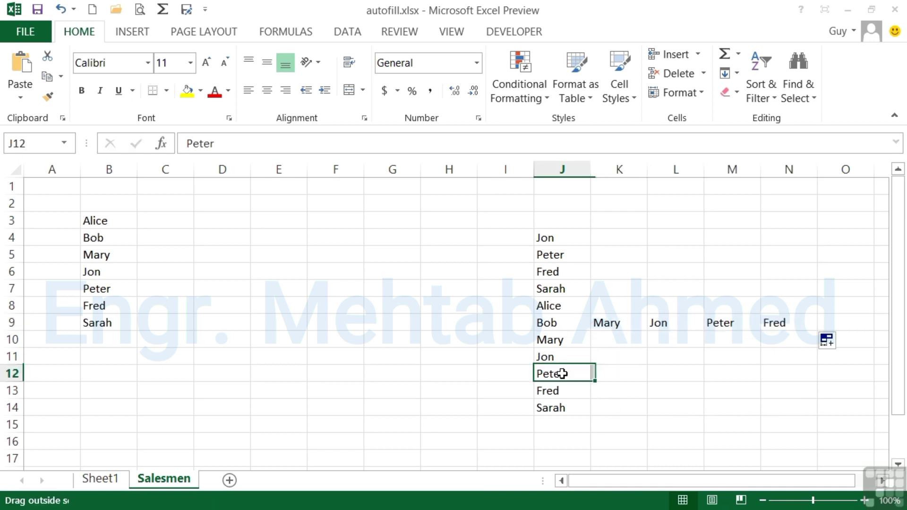
drag(592, 381, 308, 374)
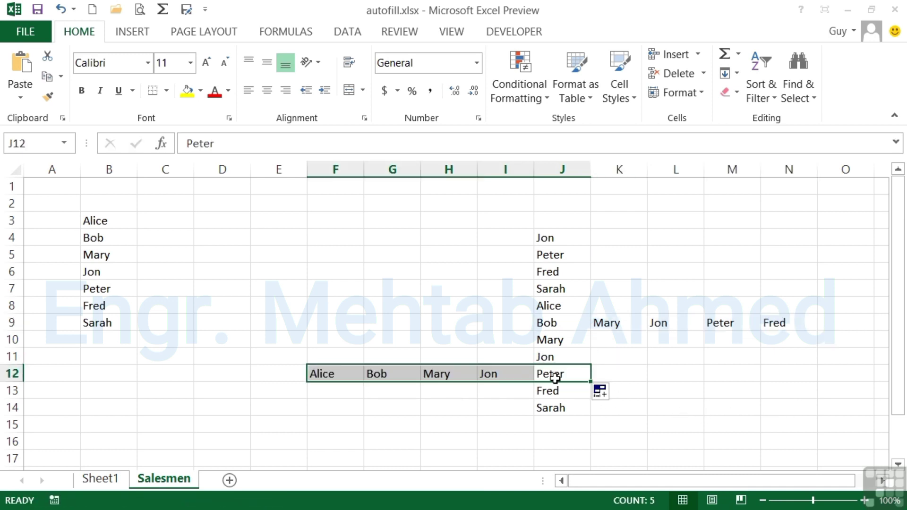